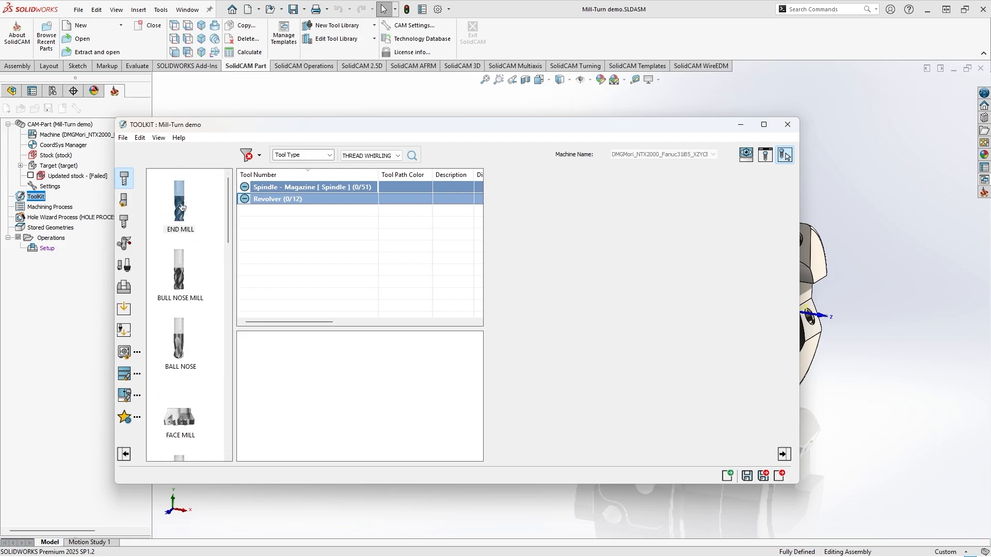
left_click_drag(181, 208, 253, 206)
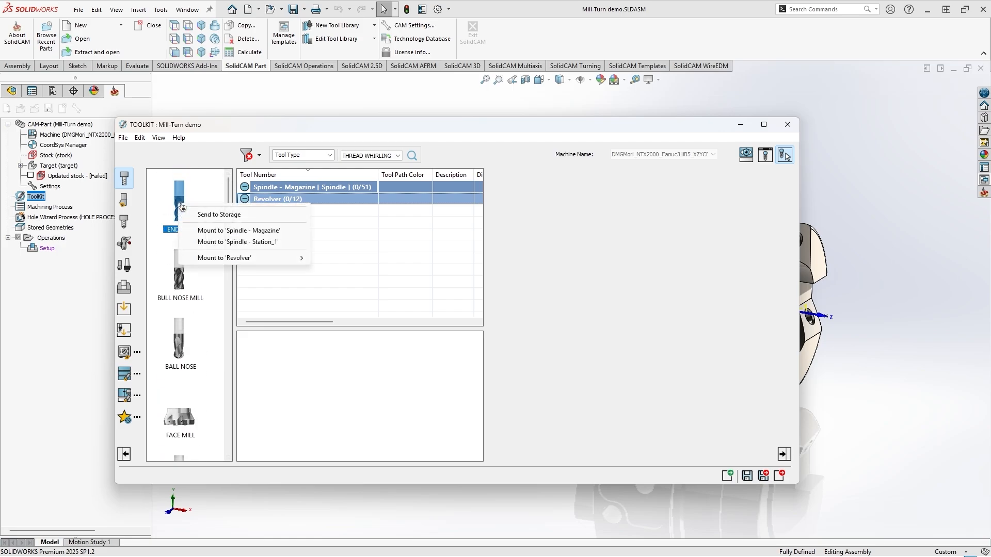
left_click(358, 239)
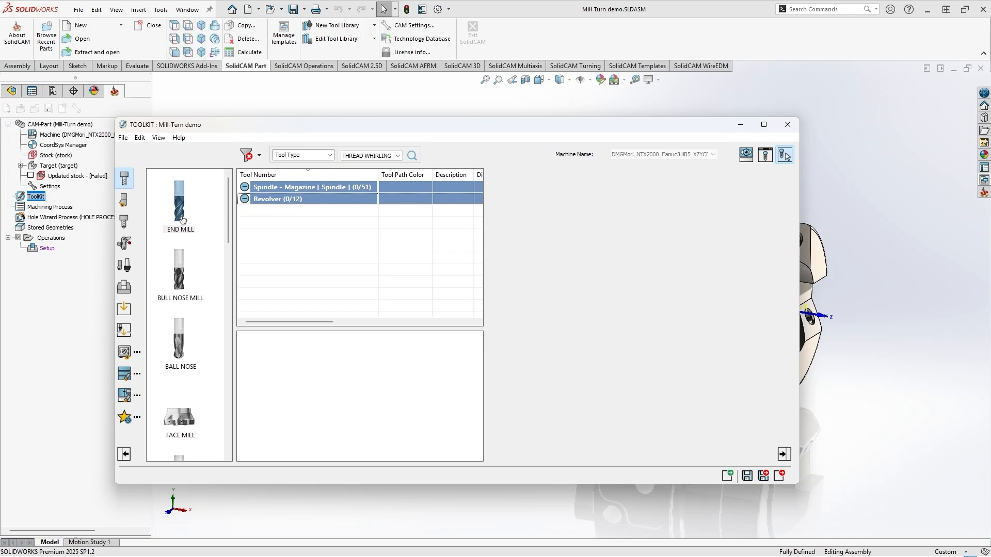
mouse_move(183, 215)
left_mouse_down()
mouse_move(298, 206)
mouse_move(309, 185)
mouse_move(184, 206)
left_mouse_up()
right_click(185, 206)
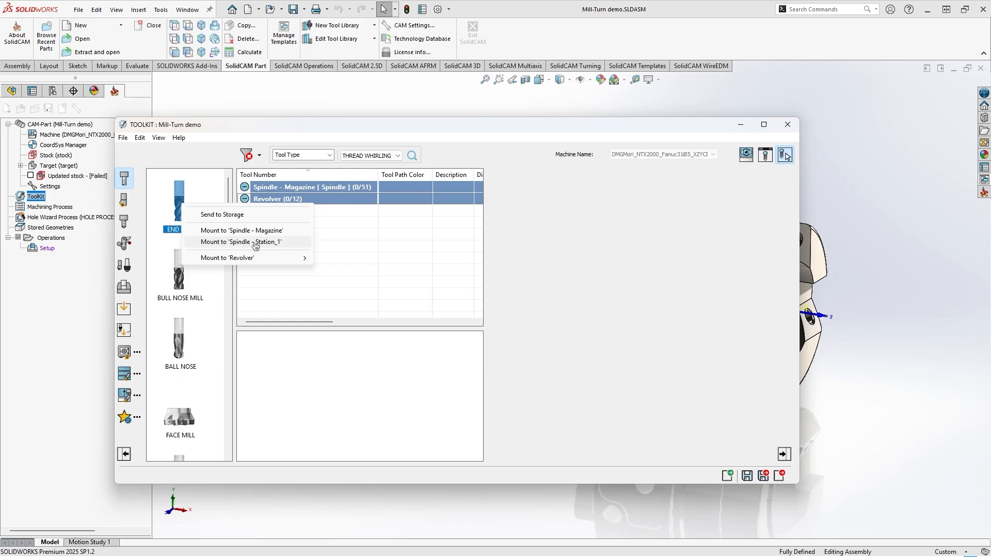
mouse_move(253, 262)
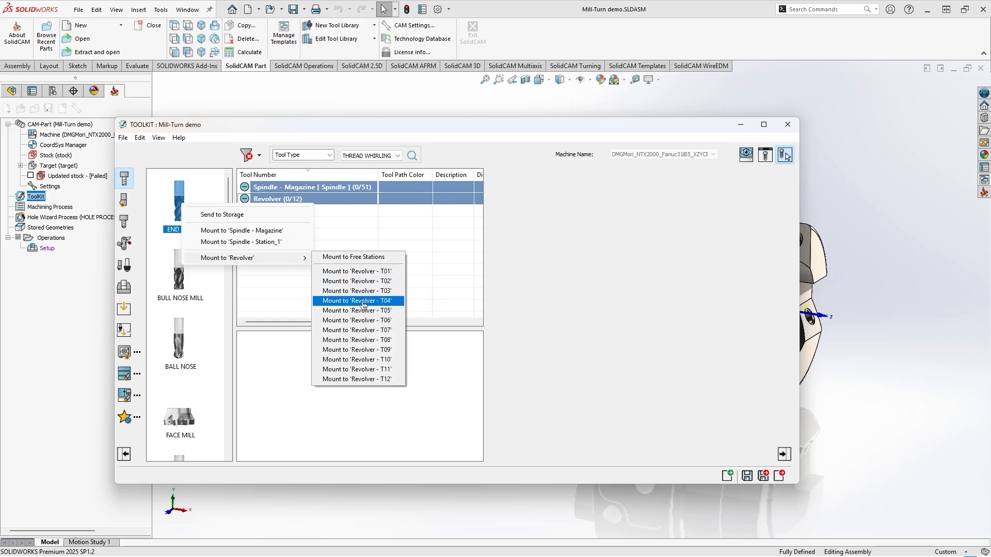
left_click(462, 277)
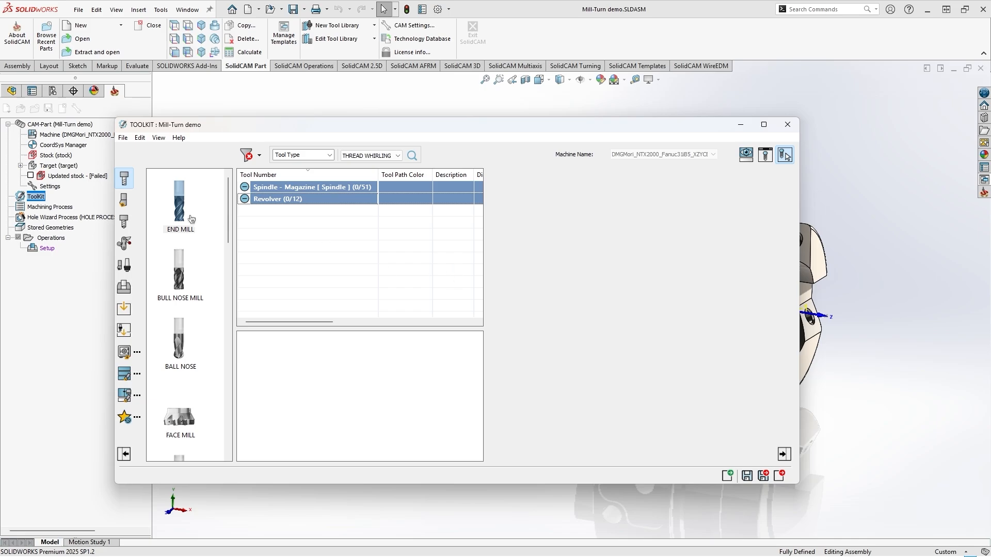
Mount an end mill on the spindle magazine and show its tool parameters
left_click_drag(180, 214, 316, 189)
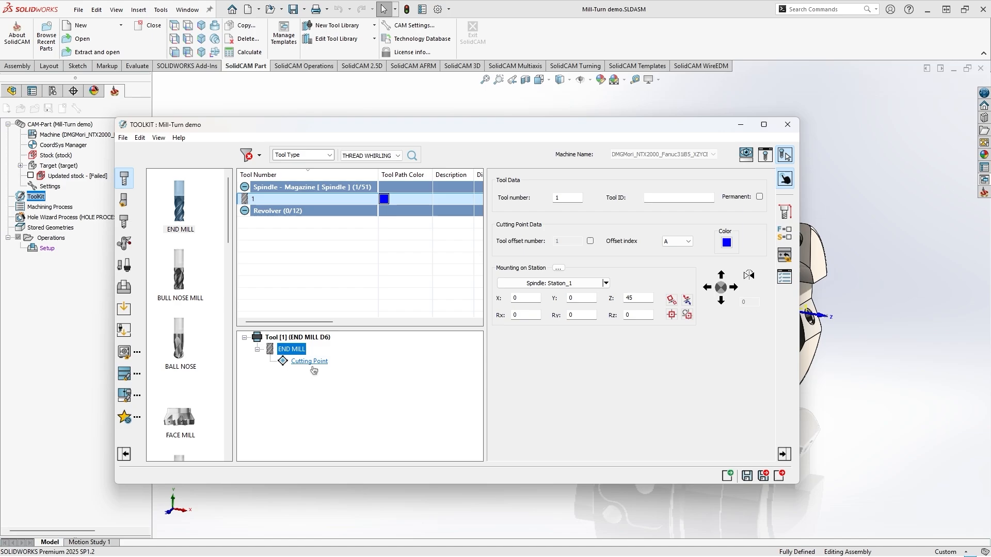
left_click(783, 212)
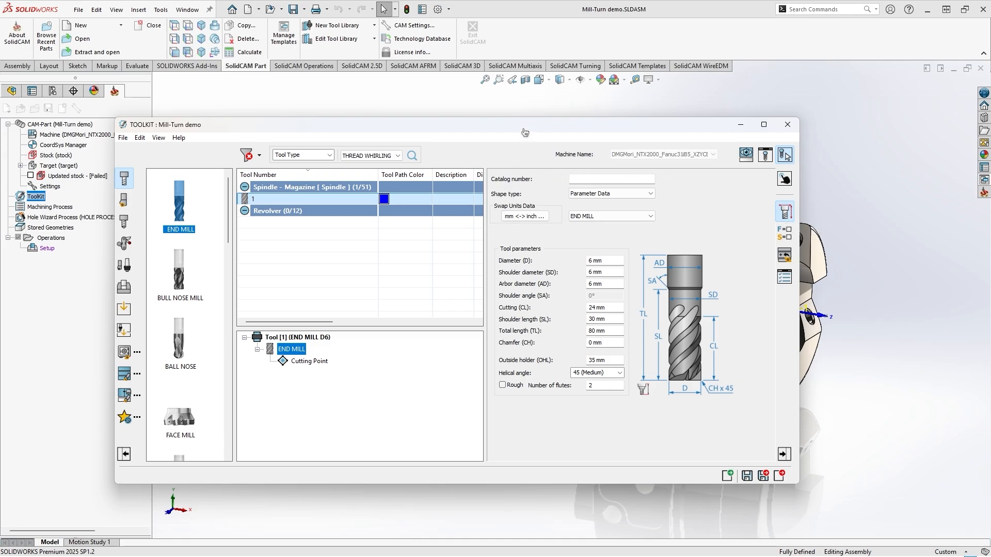
Display the machine preview beside the toolkit and focus it on the mounted end mill in the Front view
left_click_drag(522, 132, 444, 134)
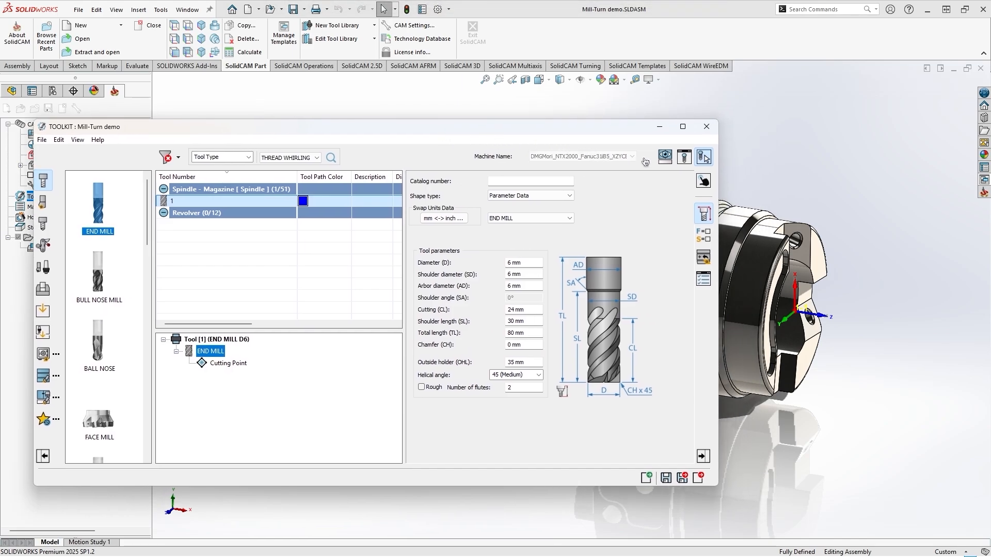
left_click(665, 157)
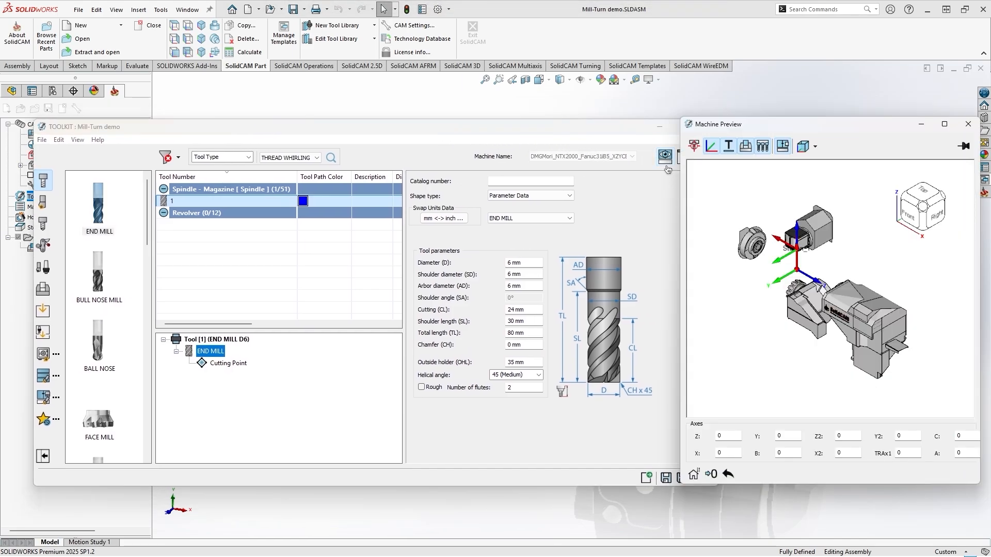
left_click_drag(751, 135, 793, 137)
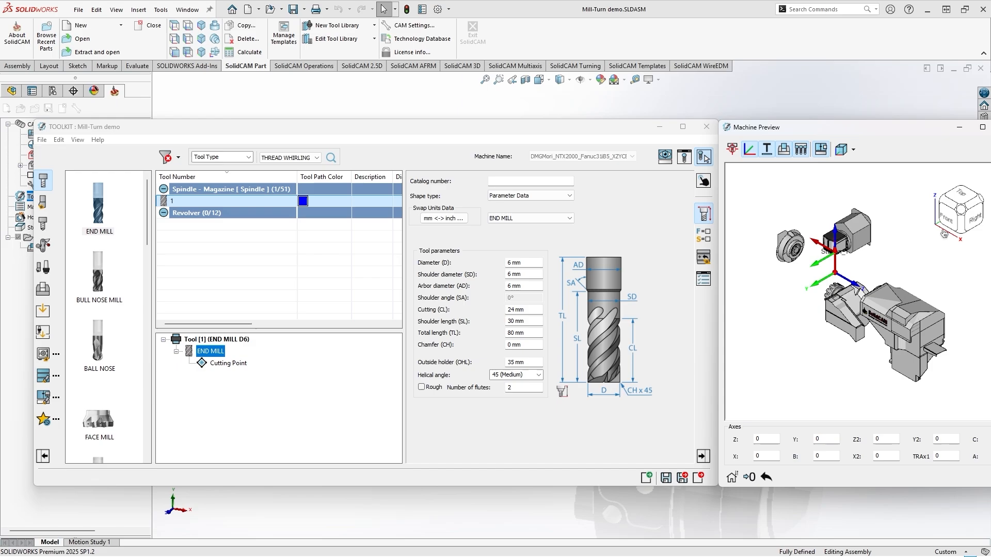
left_click(945, 217)
left_click(732, 149)
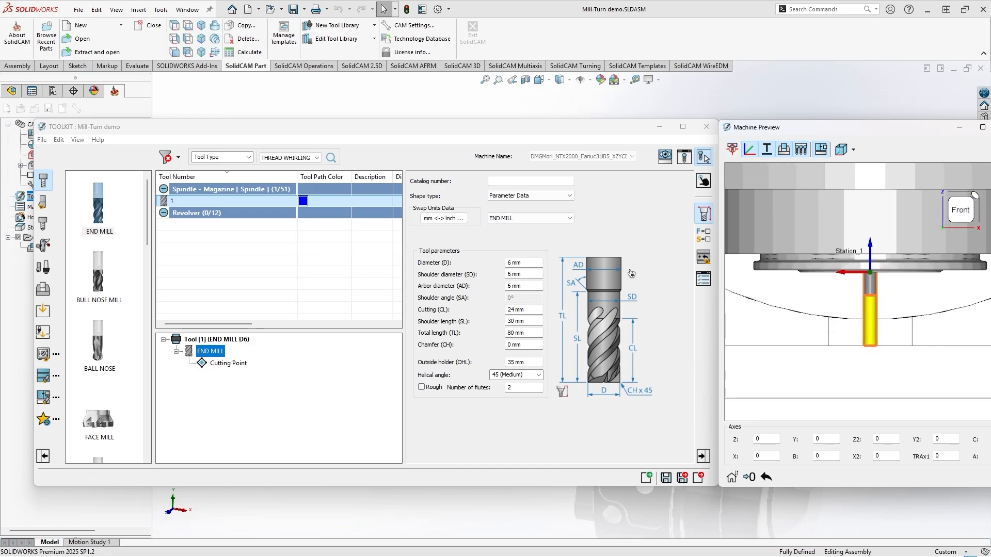
left_click(627, 229)
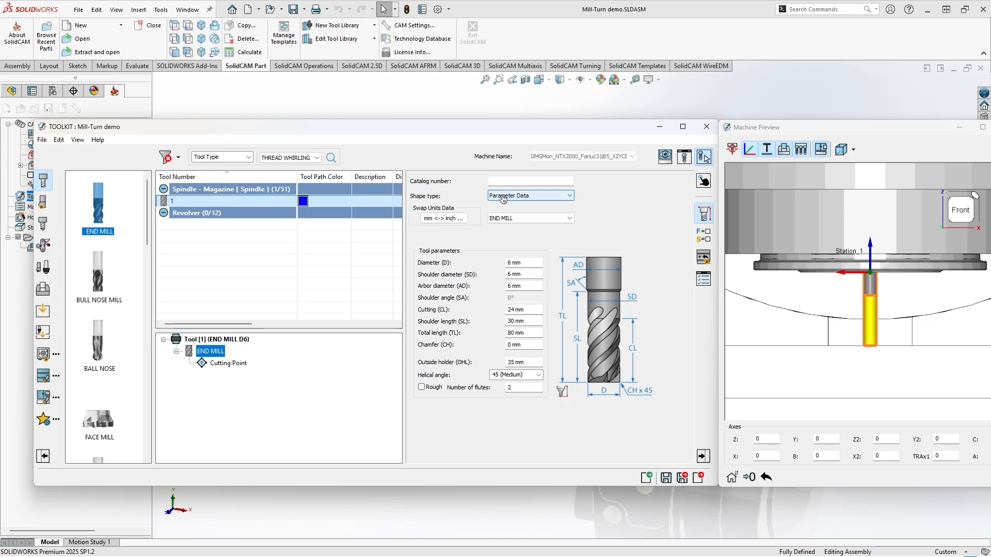
Try the FACE MILL and BULL NOSE MILL types for the mounted tool, and restore it to END MILL
left_click(503, 199)
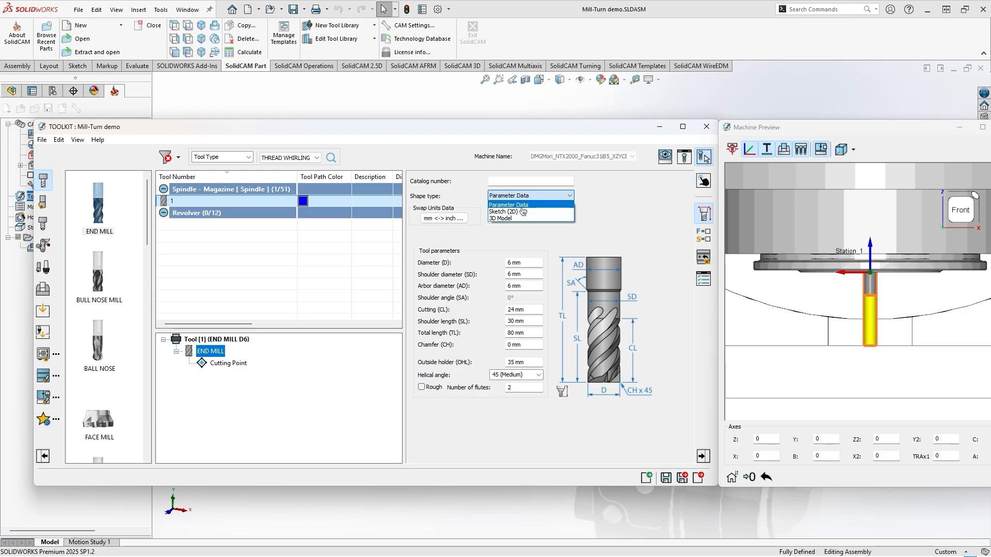
left_click(590, 212)
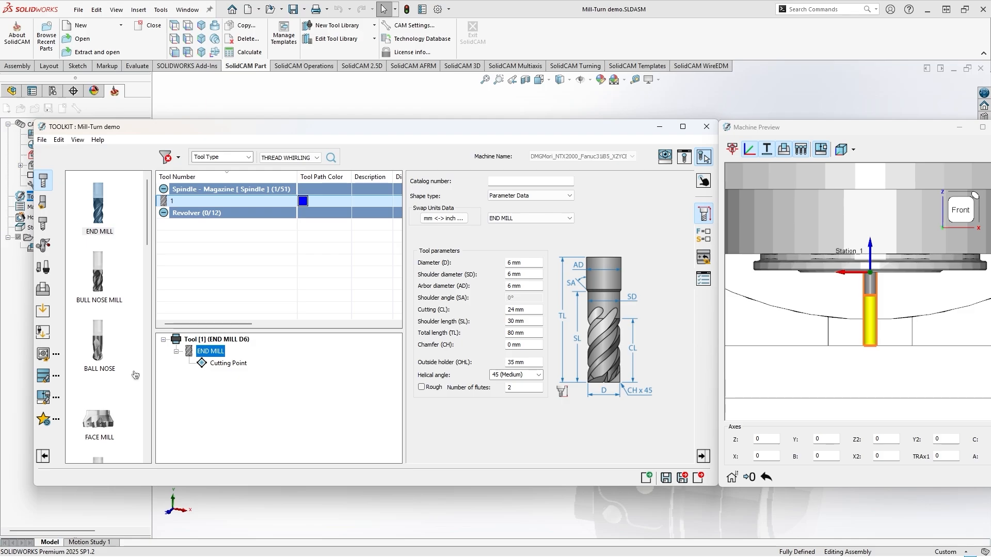
left_click(510, 219)
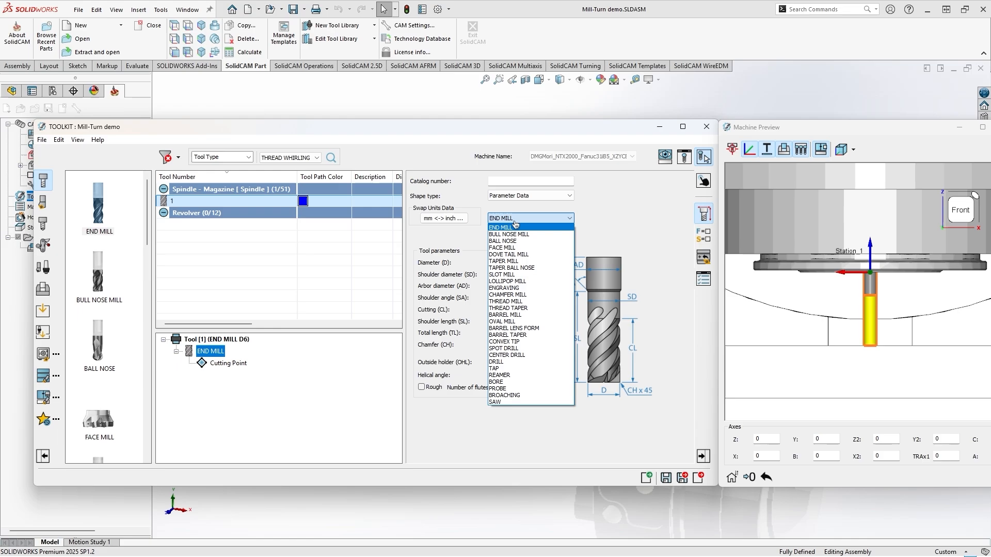
left_click(514, 248)
left_click(514, 218)
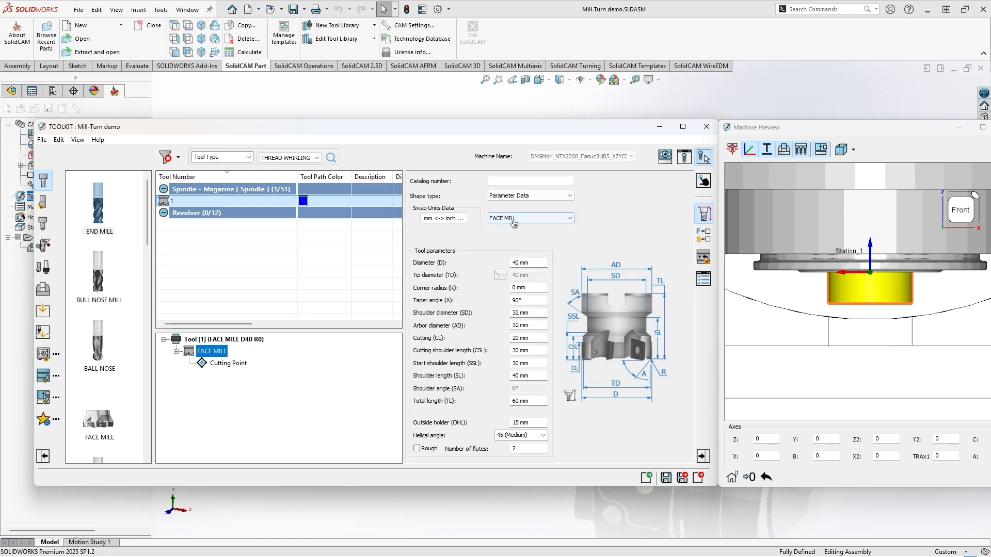
left_click(516, 239)
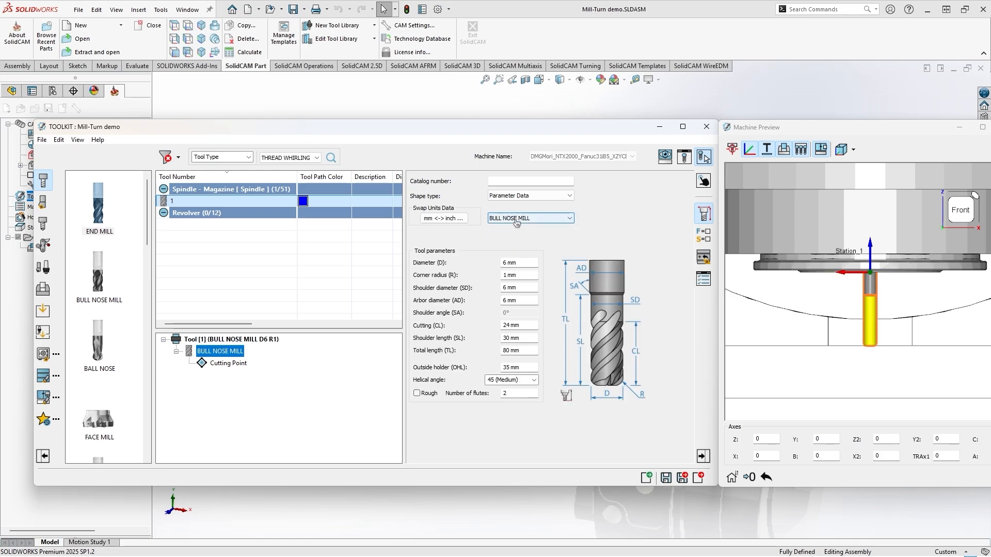
left_click(516, 218)
left_click(518, 230)
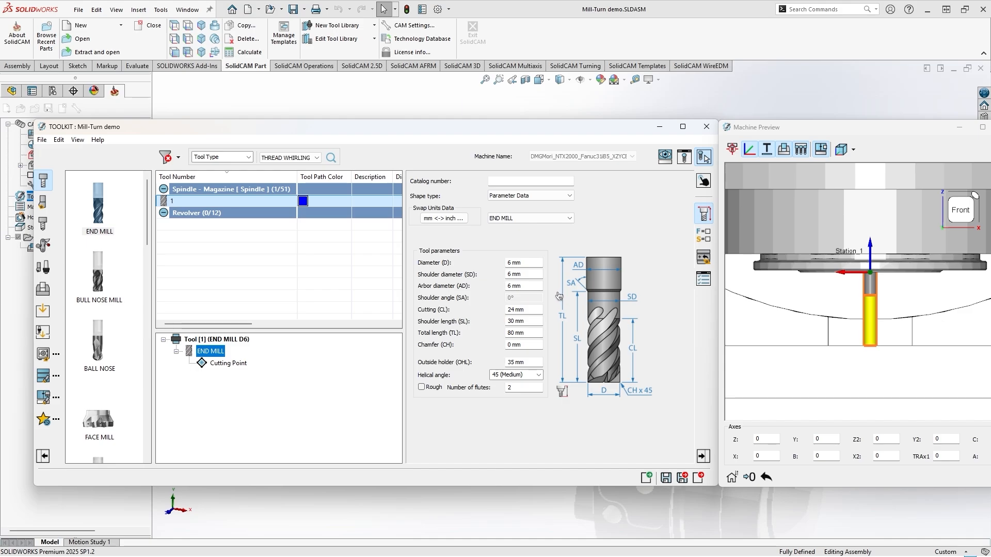
Swap all of the end mill's dimensions to inches and back to millimetres
left_click(444, 220)
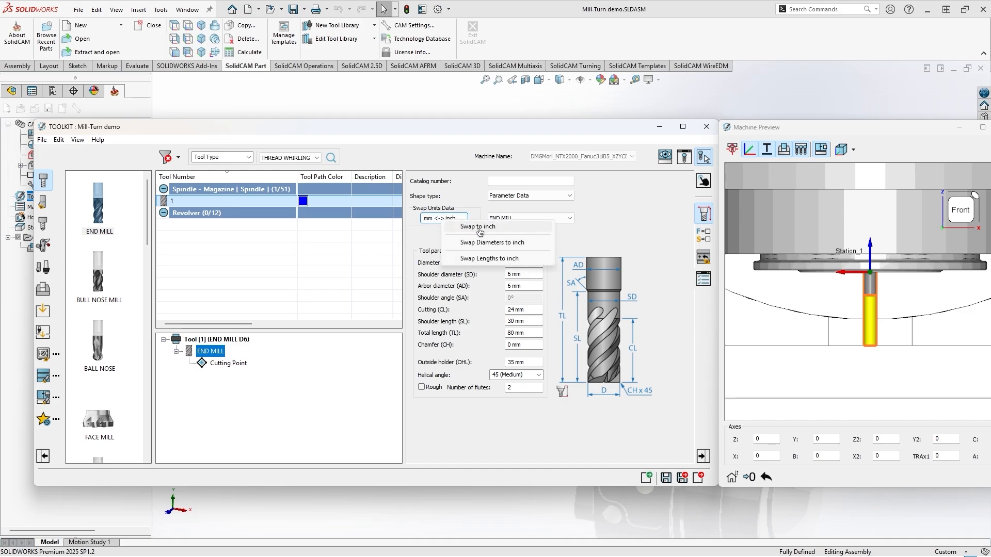
left_click(480, 229)
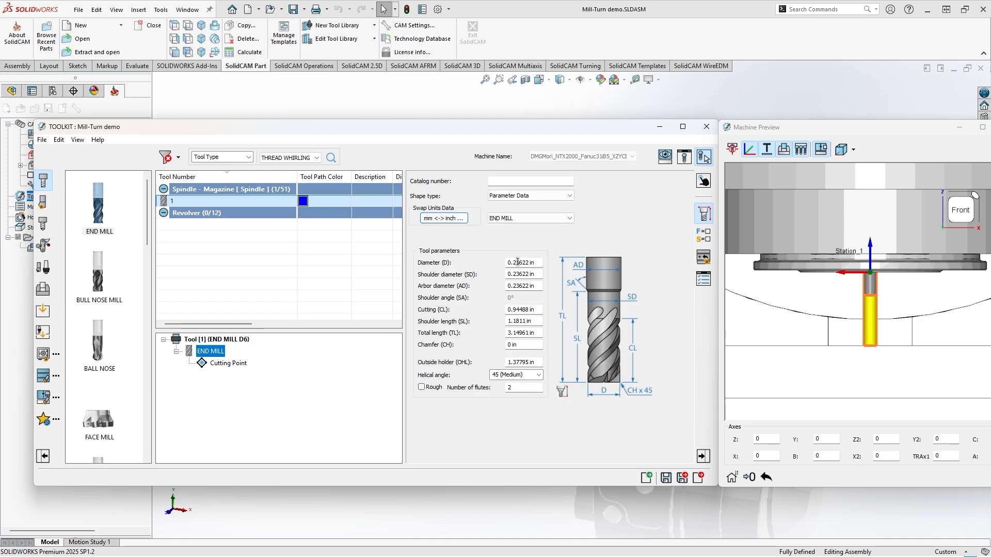
left_click(463, 220)
left_click(469, 227)
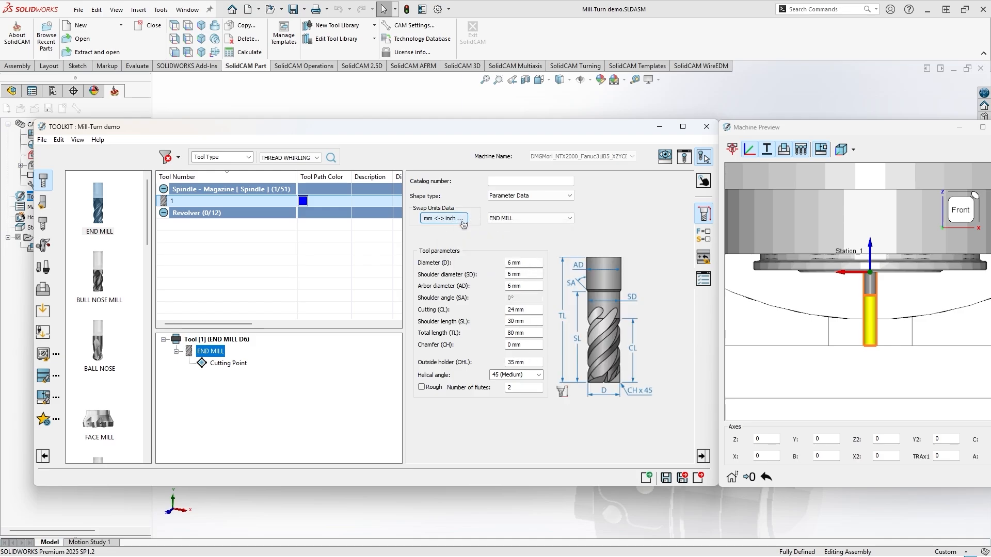
Set the end mill's diameter to 0.125 in using inch units, and convert its dimensions back to millimetres
left_click(463, 222)
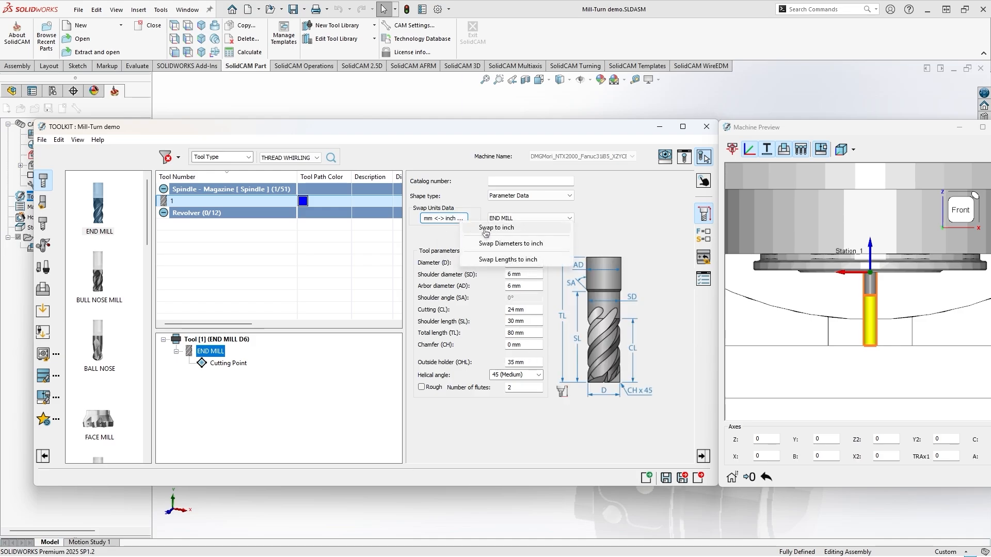
left_click(517, 261)
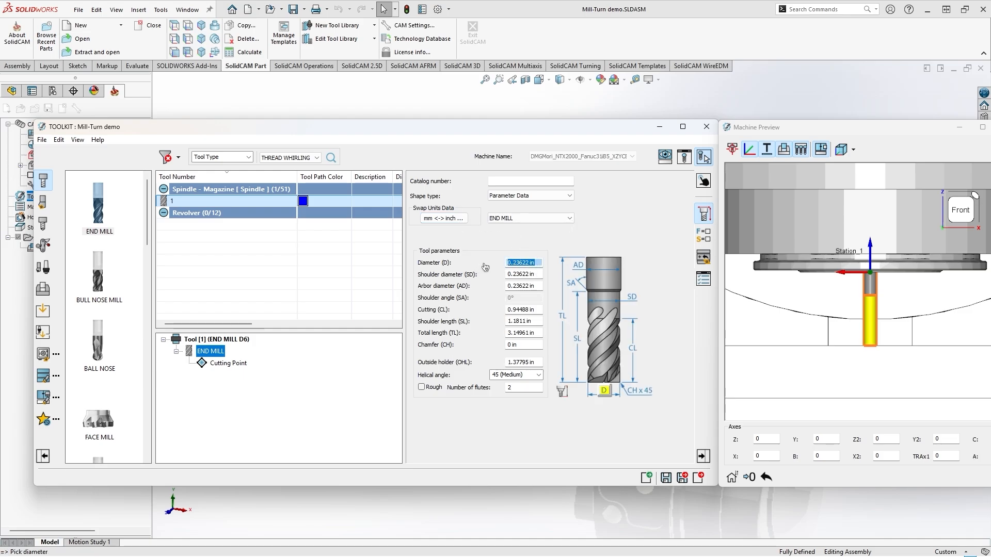
type("0.125")
key("Return")
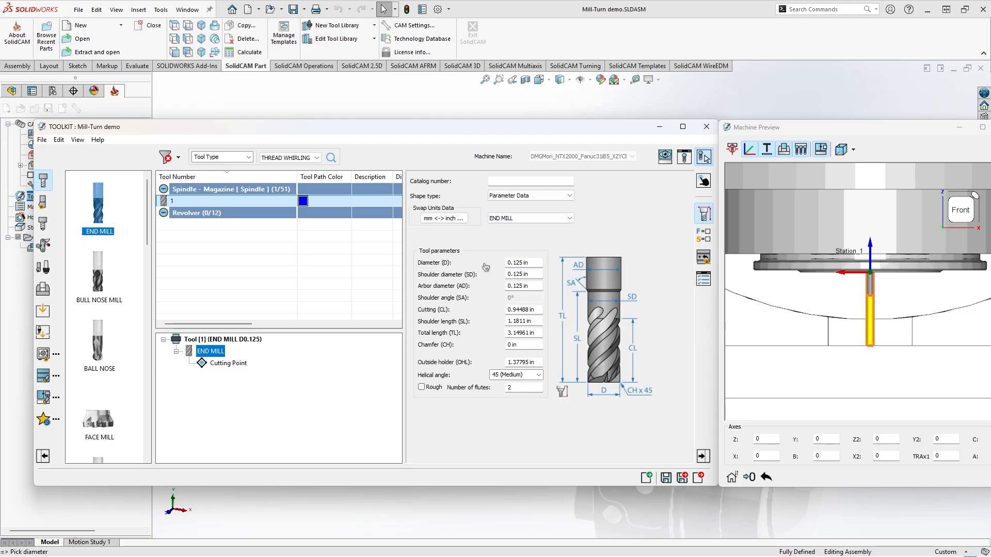
left_click(442, 218)
left_click(454, 236)
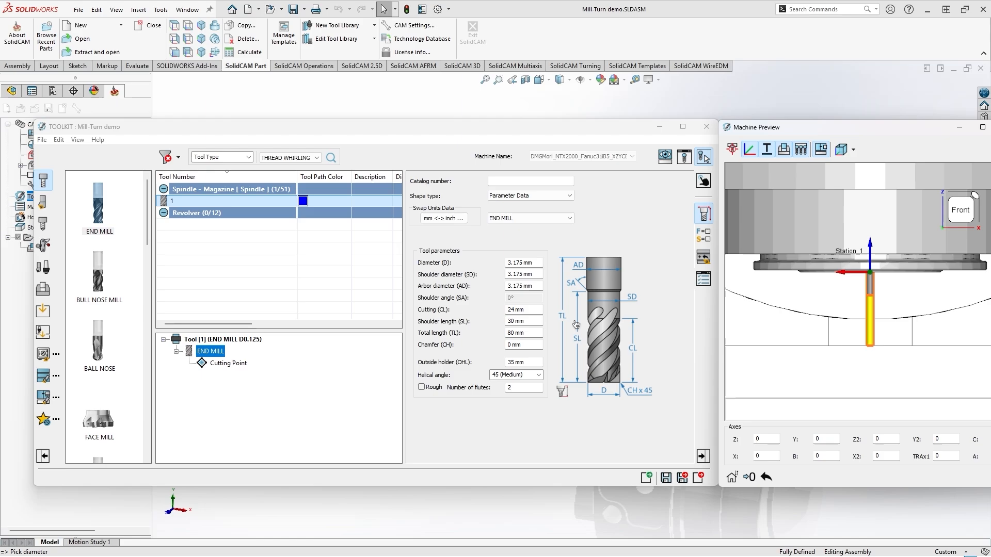
Try smaller and larger end mill diameters by stepping the value up and down, including 2.175, 7.175 and 18.175 mm
left_click(535, 263)
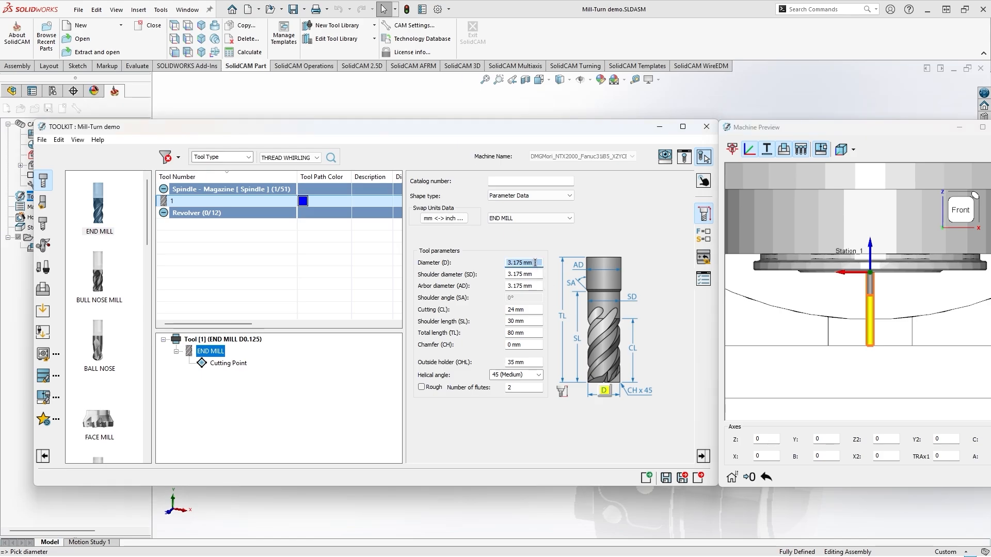
scroll(535, 262, "down", 3)
scroll(535, 263, "up", 5)
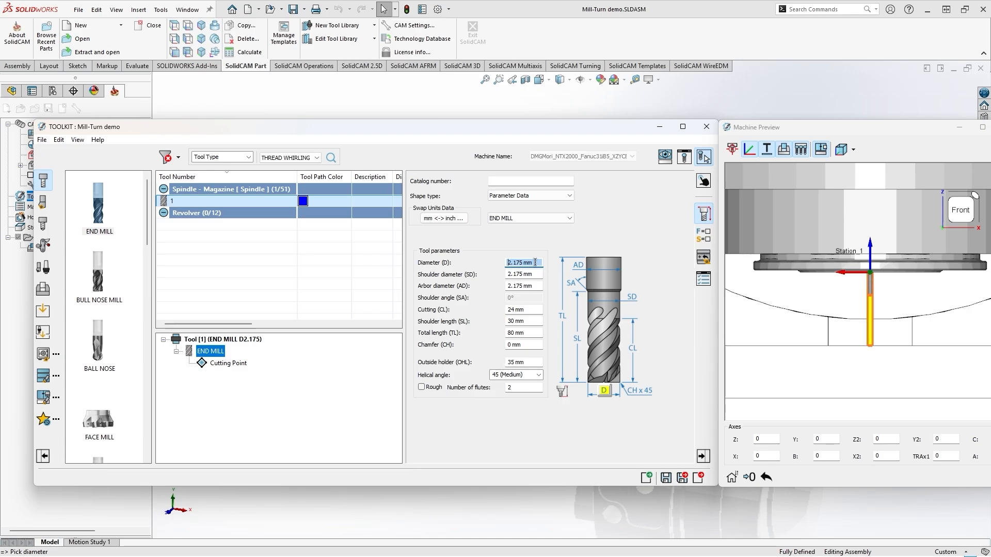
scroll(535, 264, "up", 2)
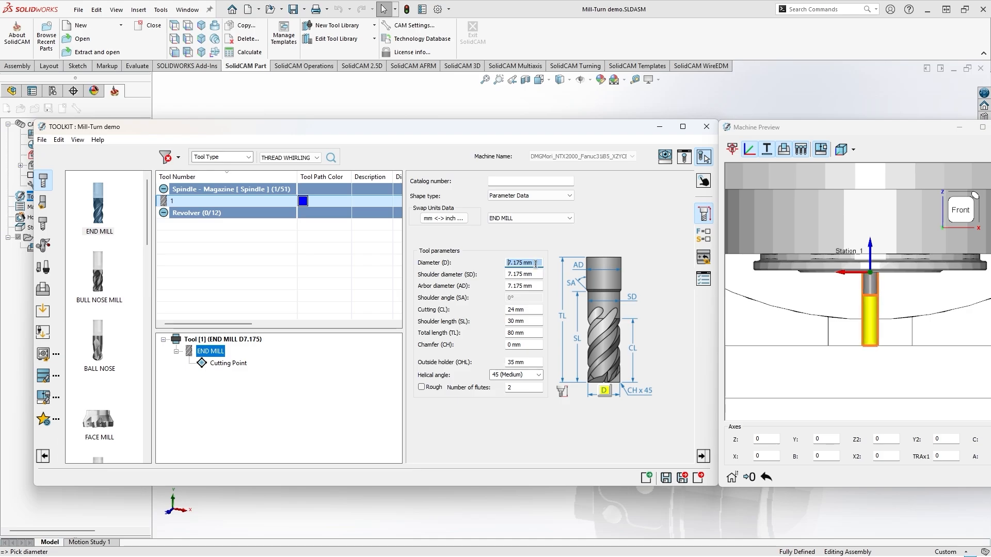
scroll(535, 263, "up", 1)
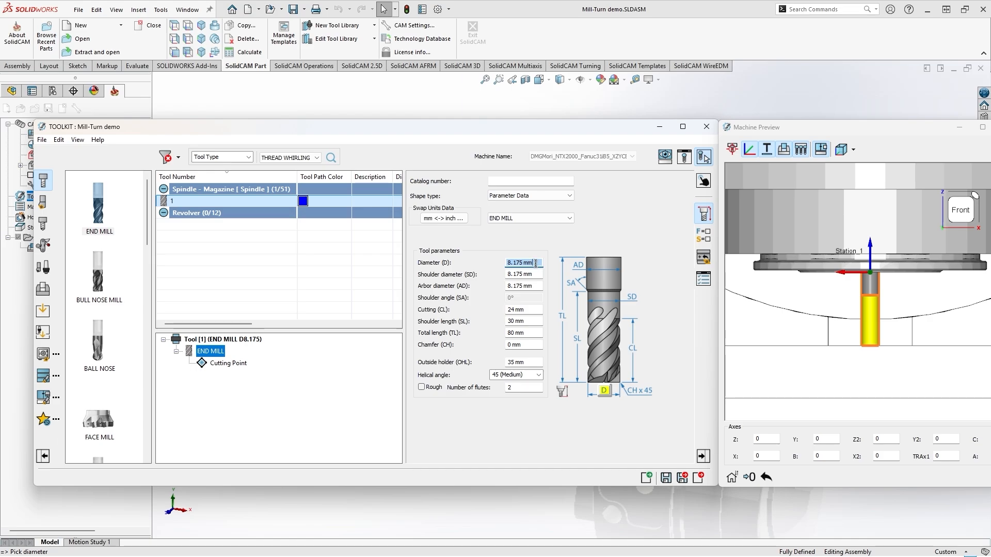
scroll(535, 262, "up", 10)
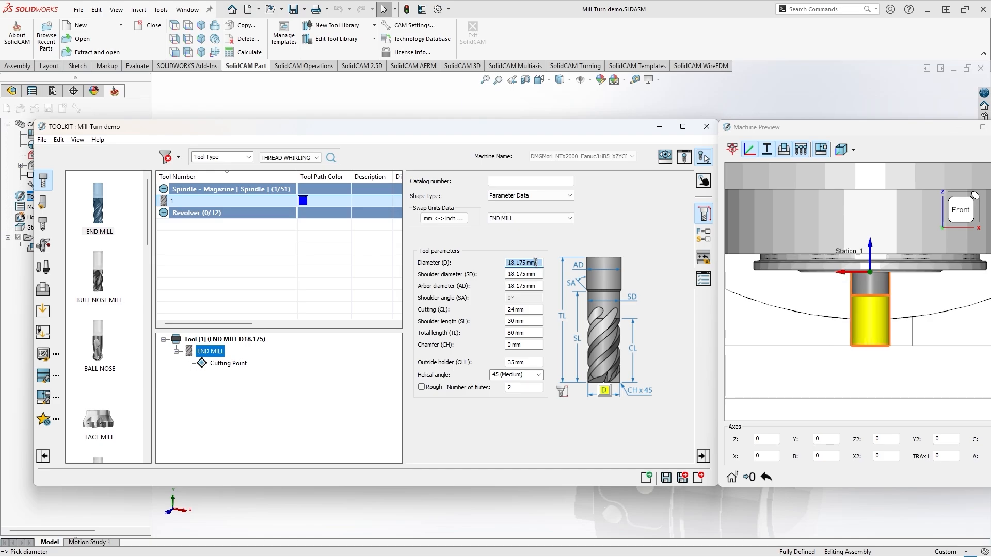
scroll(535, 263, "down", 10)
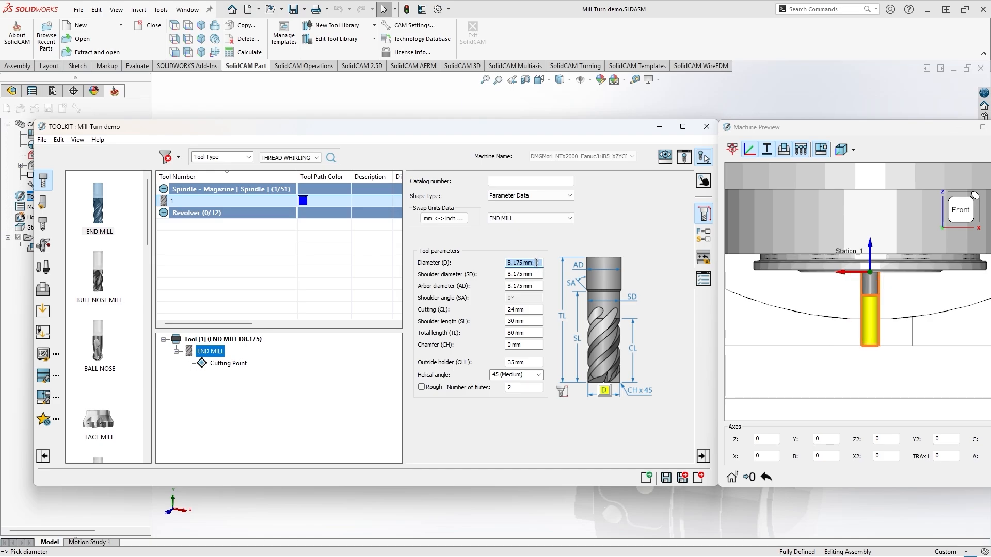
scroll(536, 263, "down", 4)
scroll(537, 262, "up", 3)
scroll(536, 263, "up", 1)
scroll(537, 263, "down", 1)
Set the end mill's diameter to 8 mm and highlight the shoulder length parameter
type("89")
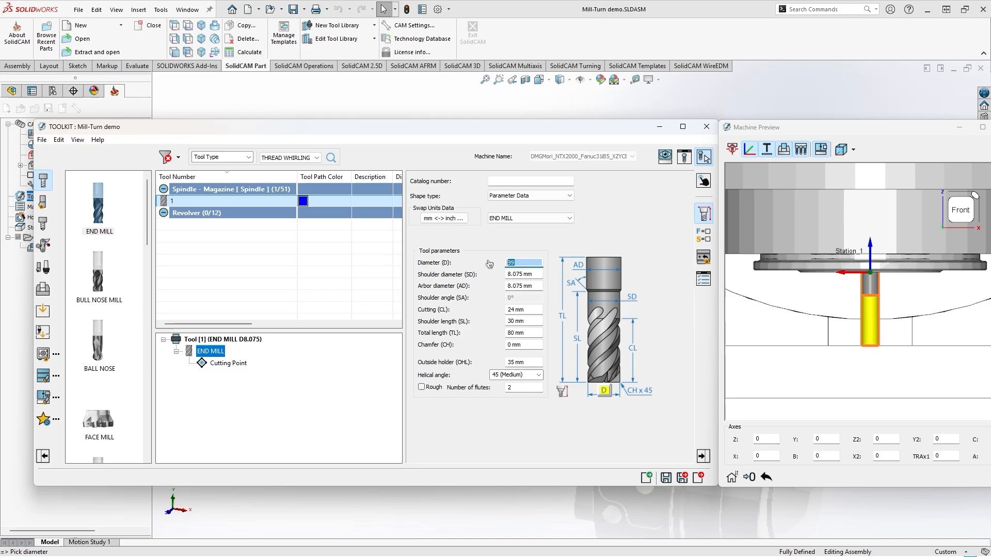
key("Tab")
key("Tab")
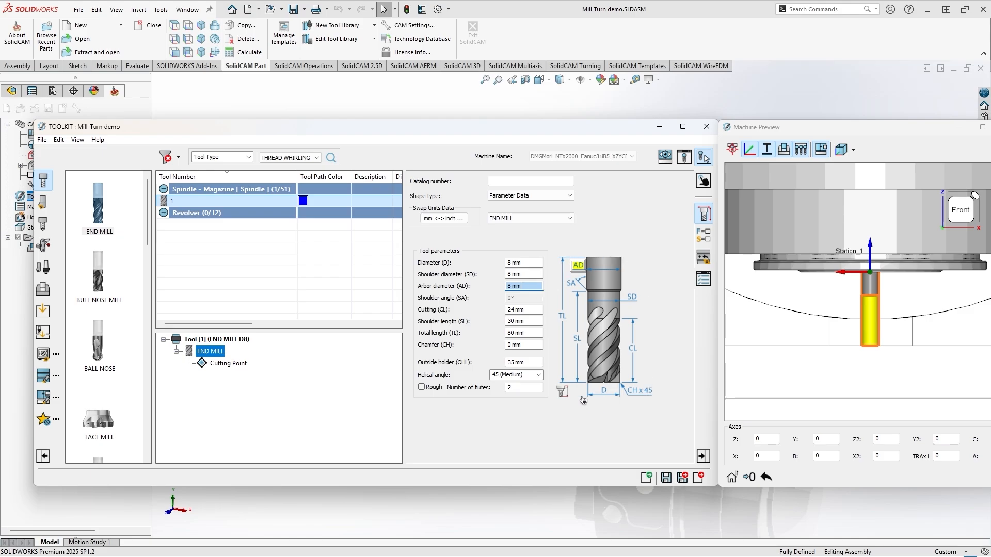
left_click(563, 321)
left_click(578, 341)
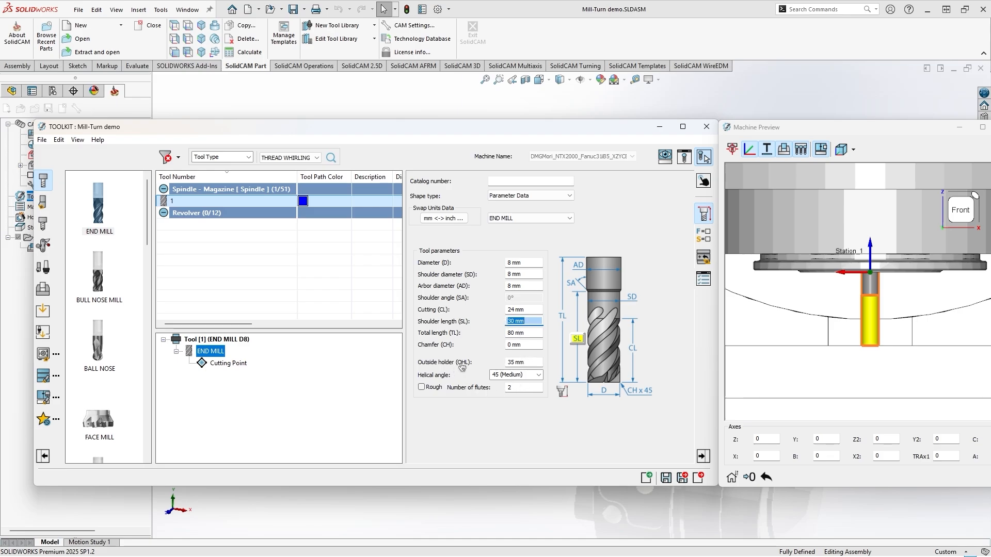
Adjust the end mill's outside holder length to 42 mm
left_click(520, 361)
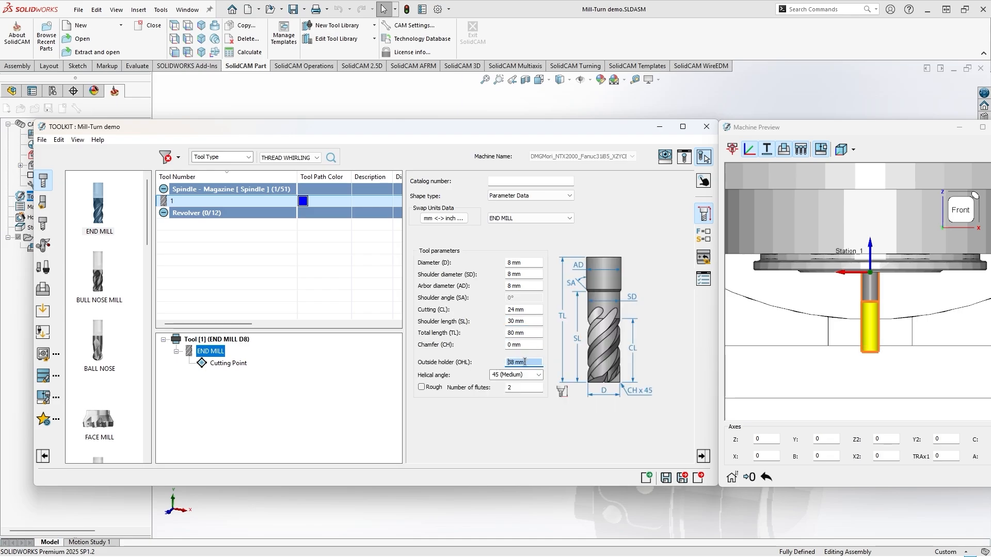
scroll(527, 363, "down", 2)
scroll(527, 363, "up", 6)
scroll(524, 361, "down", 3)
scroll(523, 361, "up", 2)
scroll(525, 361, "up", 5)
scroll(524, 361, "down", 9)
scroll(525, 361, "up", 10)
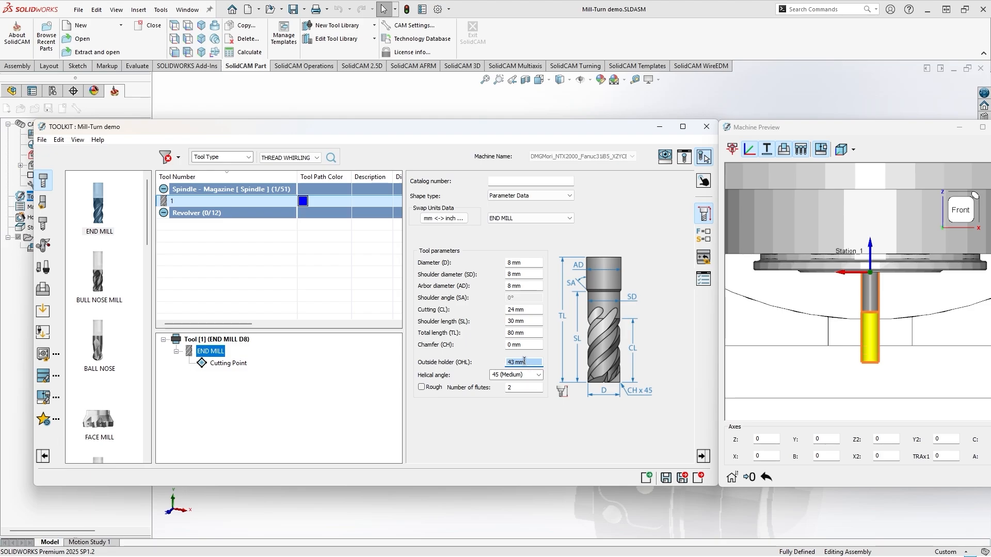
scroll(526, 362, "up", 5)
scroll(527, 361, "down", 5)
scroll(526, 361, "down", 4)
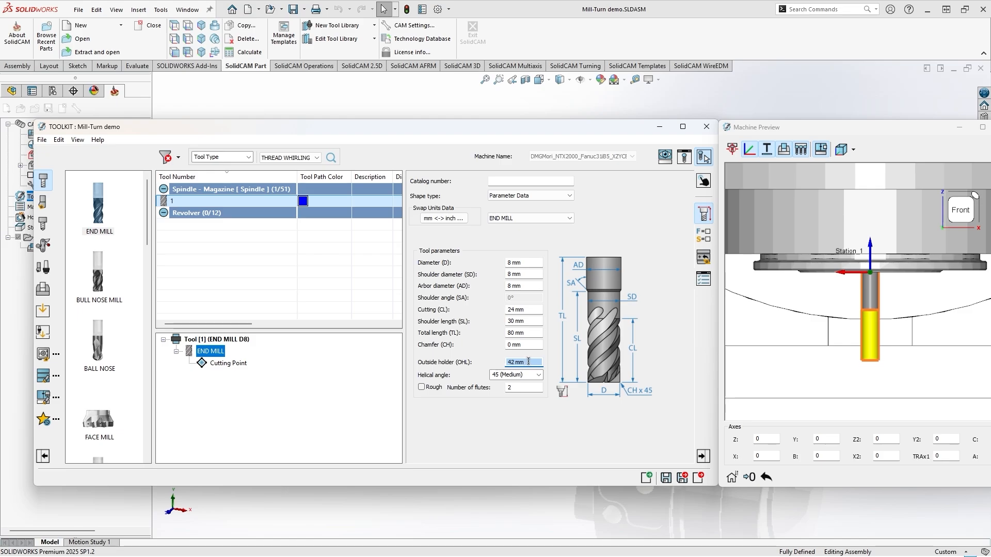